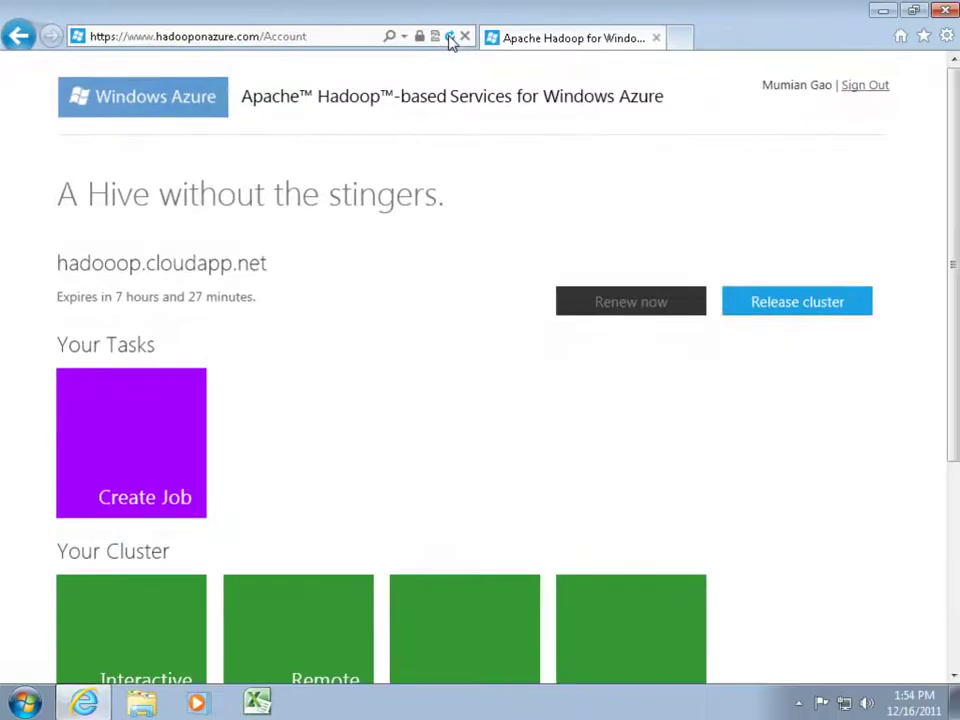
Open the cluster's ODBC Server port 10000 and go back to the account dashboard
scroll(452, 42, "down", 3)
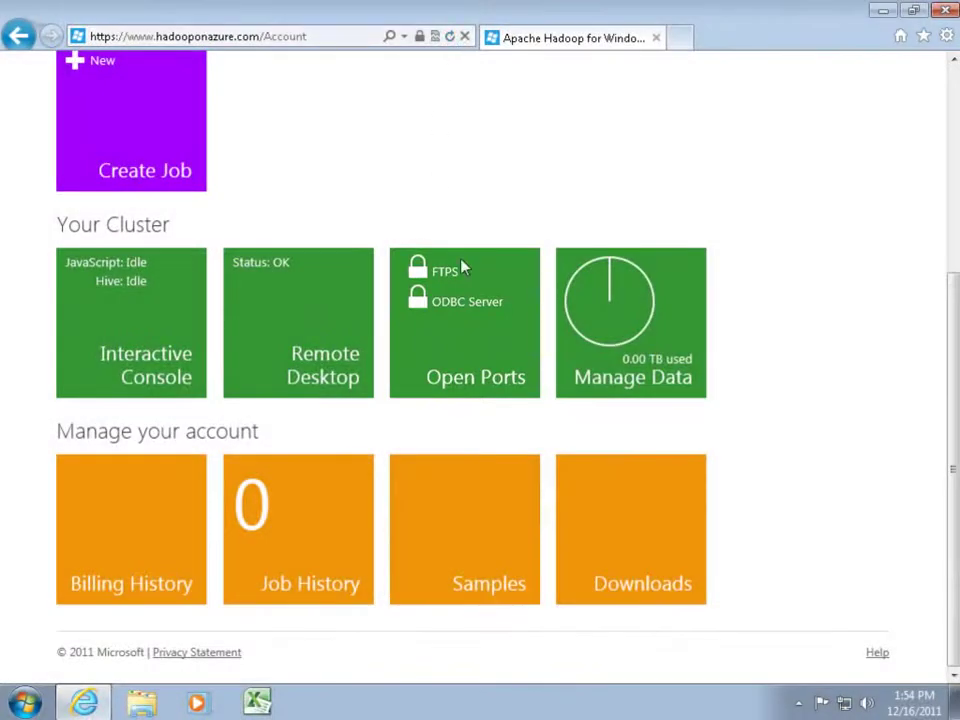
left_click(471, 293)
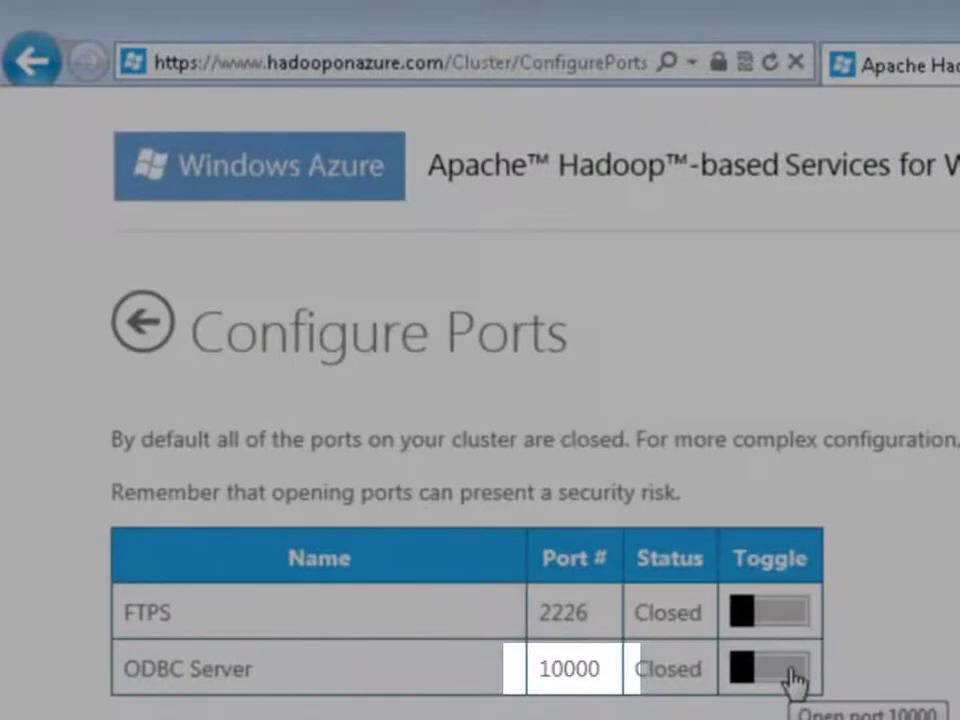
left_click(791, 678)
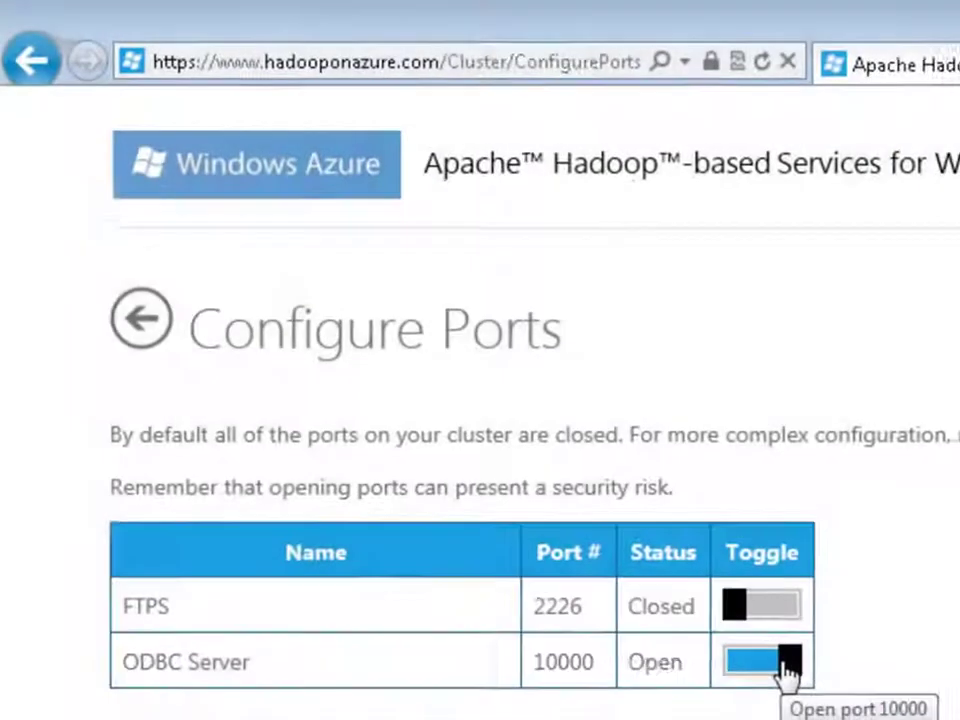
left_click(145, 322)
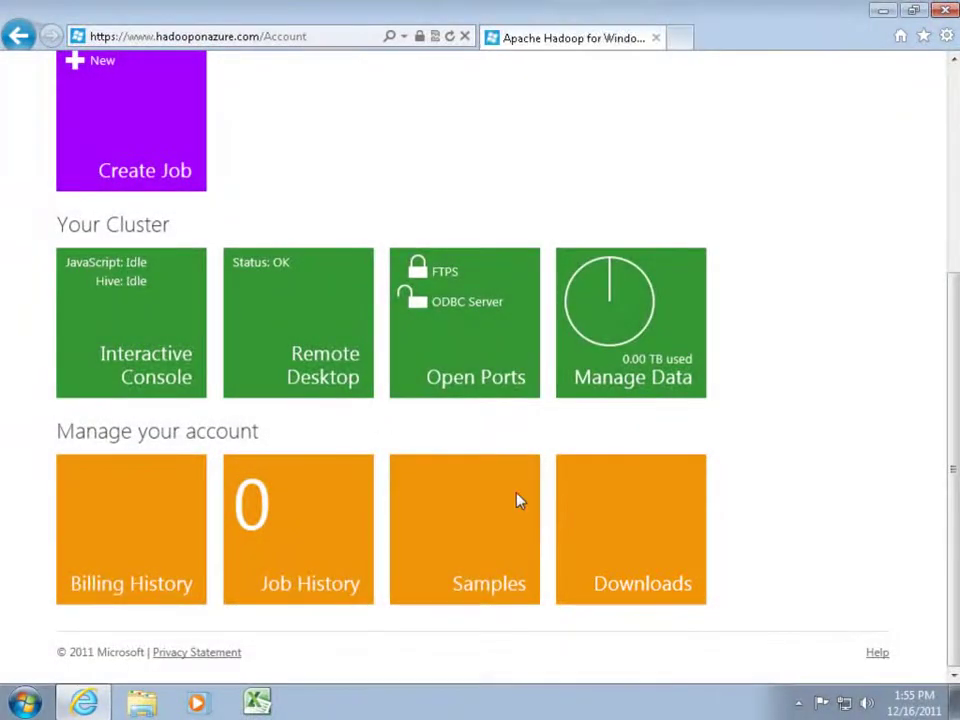
left_click(613, 546)
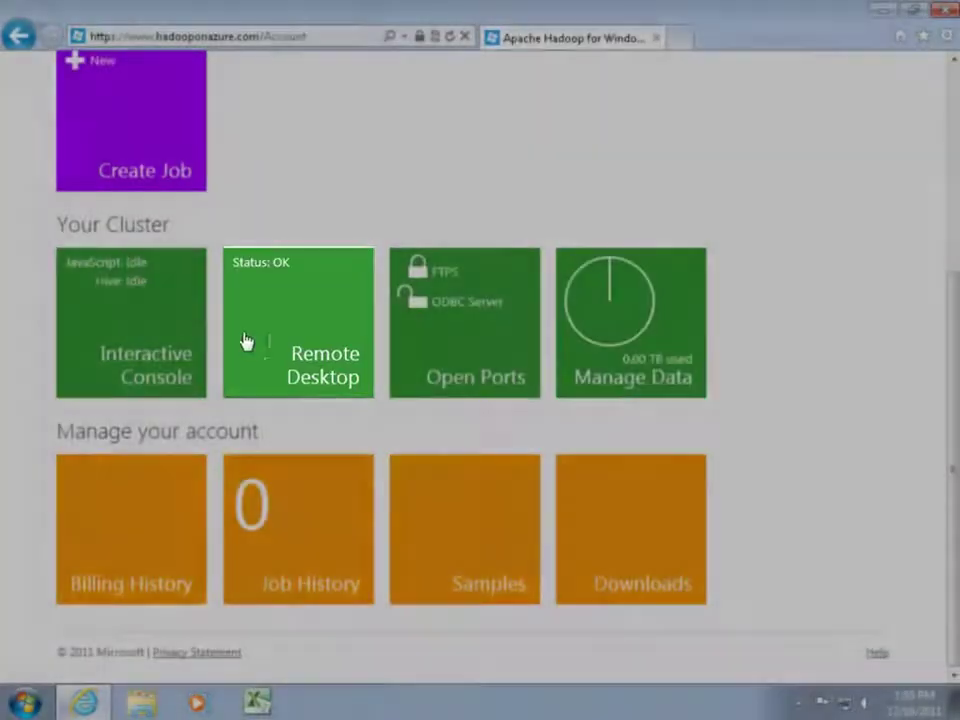
Log in to the cluster by Remote Desktop and launch the Hadoop Command Shell
left_click(270, 354)
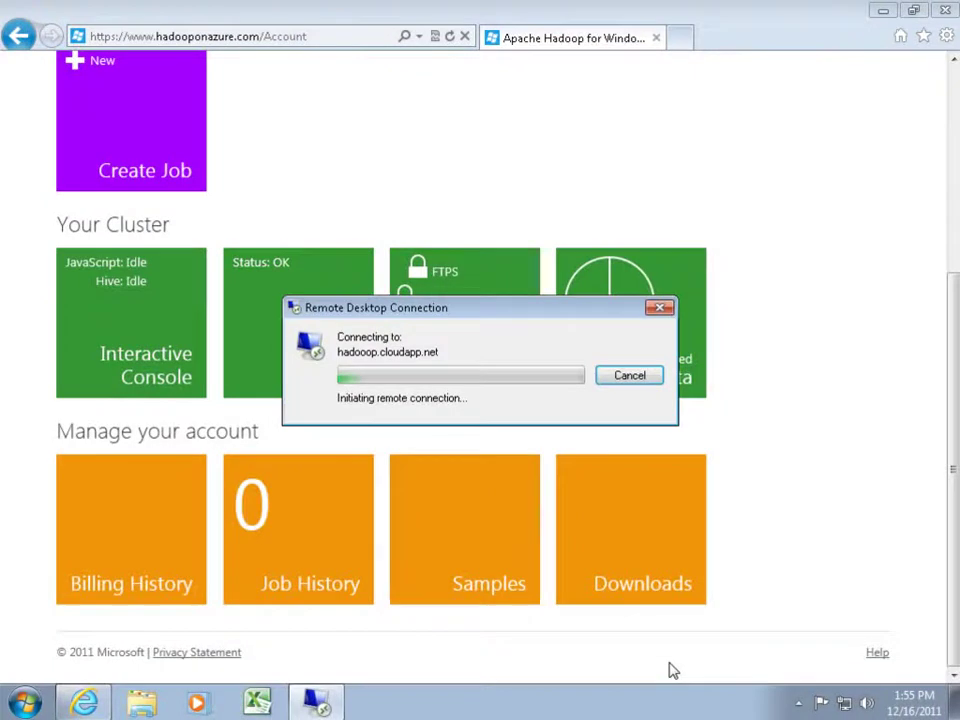
type("••••••••••")
key("Return")
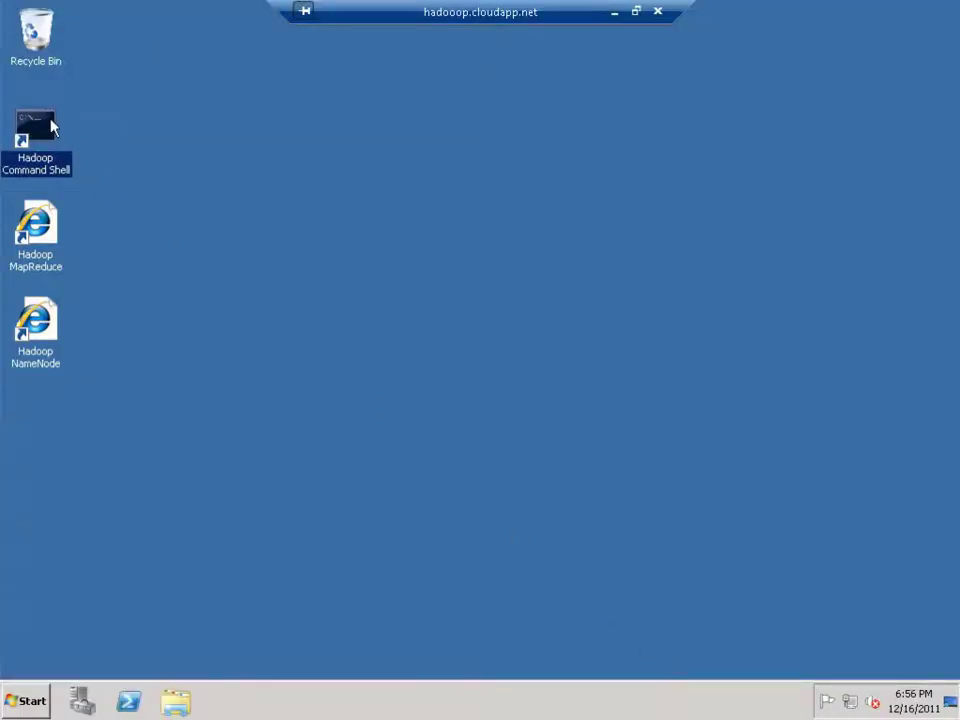
double_click(52, 126)
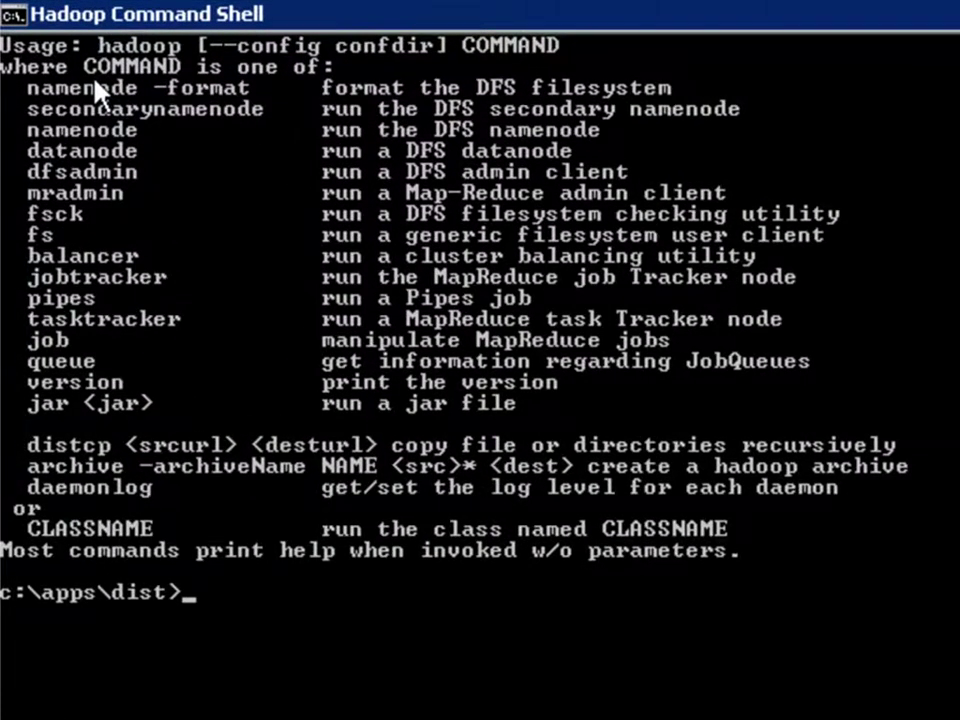
Run the example.hql Hive script from the examples\hive folder to load the sample data
type("cd ex")
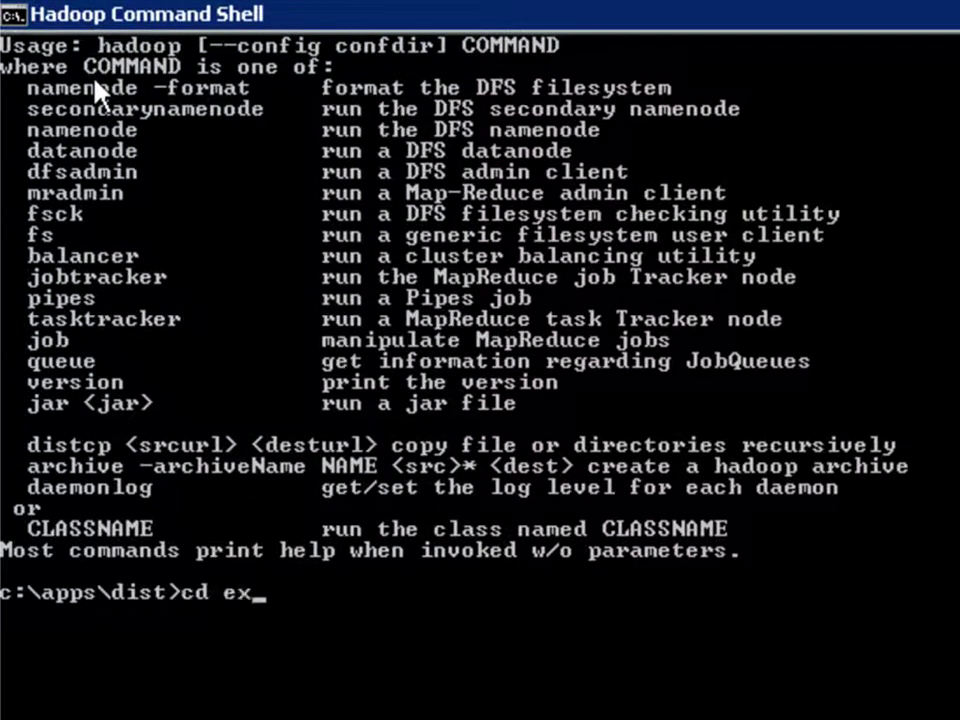
type("amples\\hive")
key("Return")
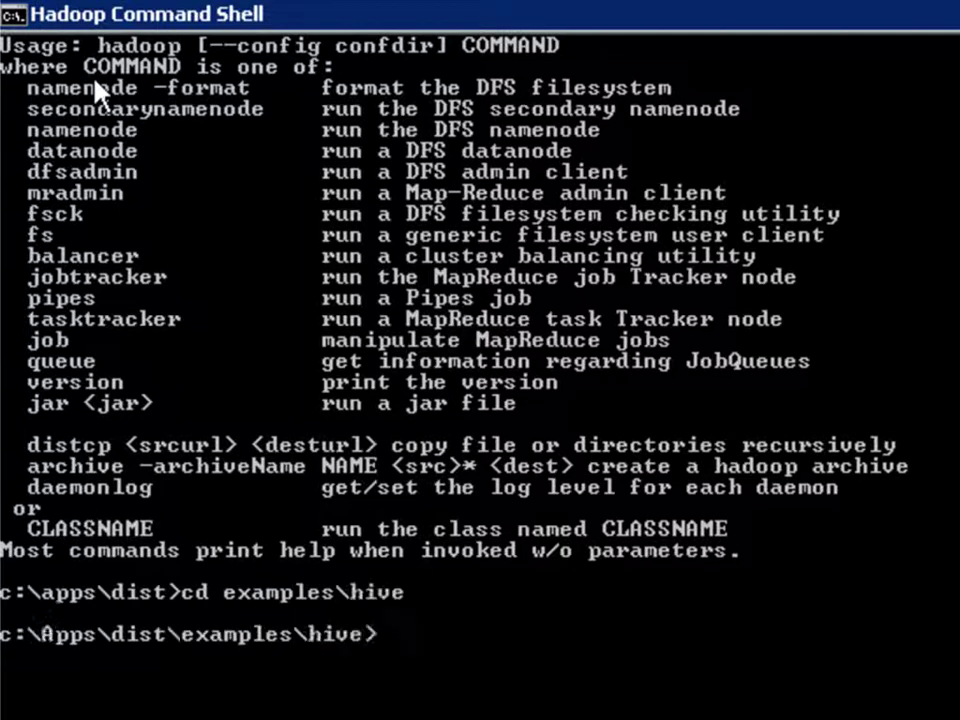
type("..\\..\\bin\\hive -f example.hql")
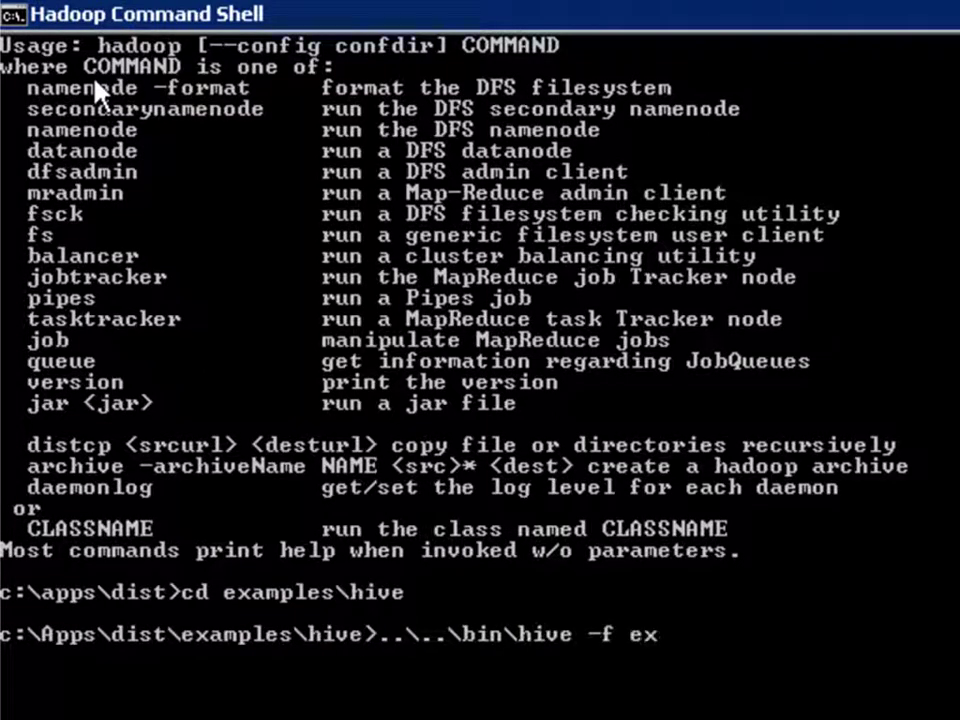
key("Return")
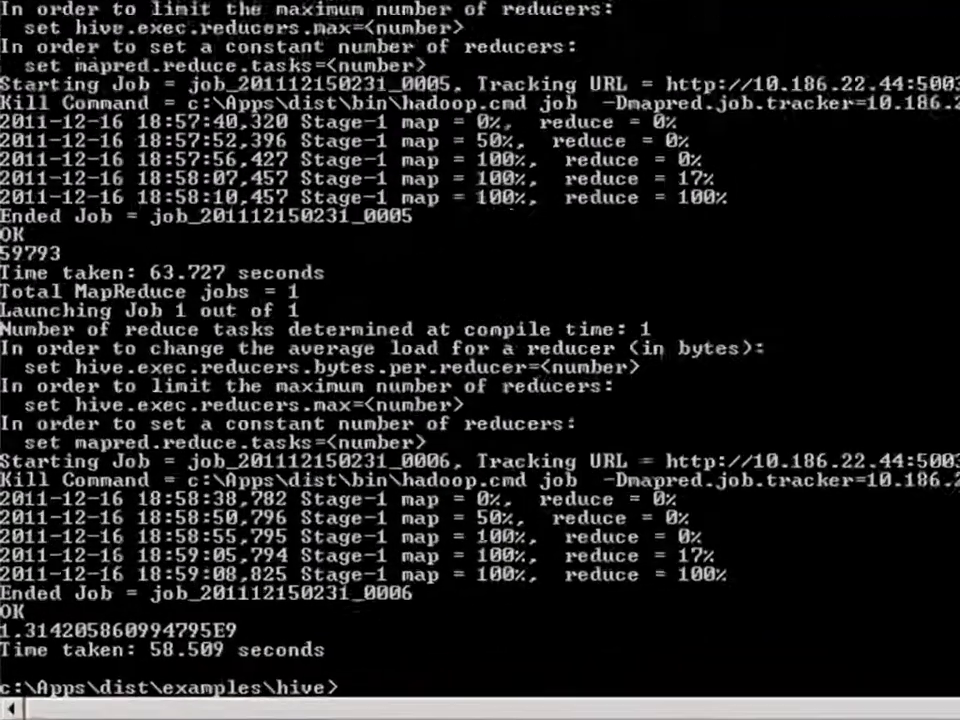
In Hive, list the tables and preview 15 rows of hivesampletable
type("hive")
key("Return")
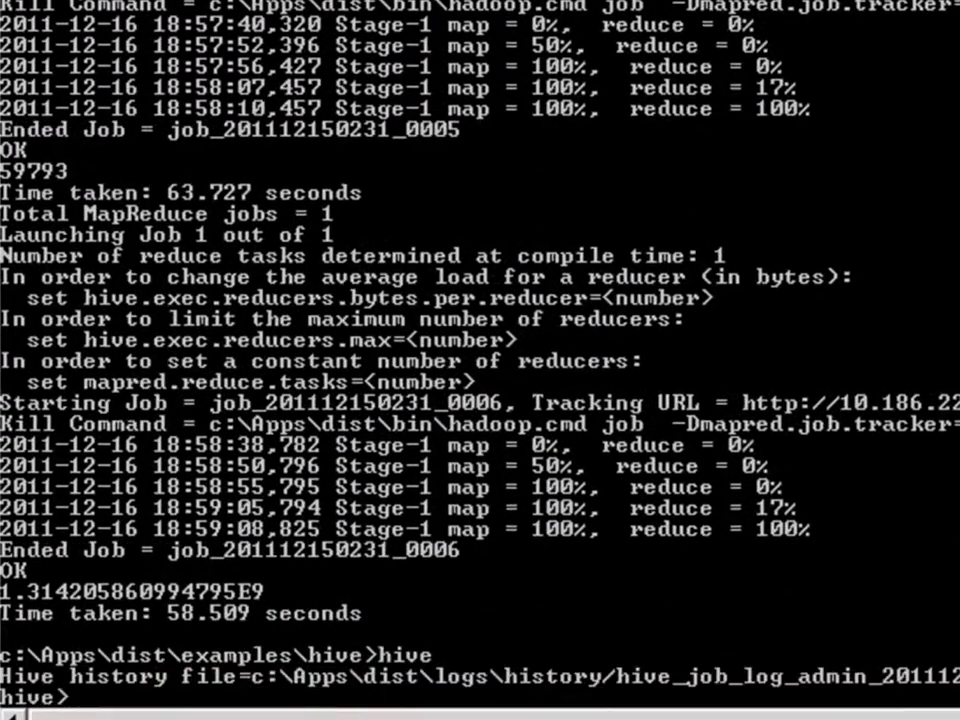
type("show tab")
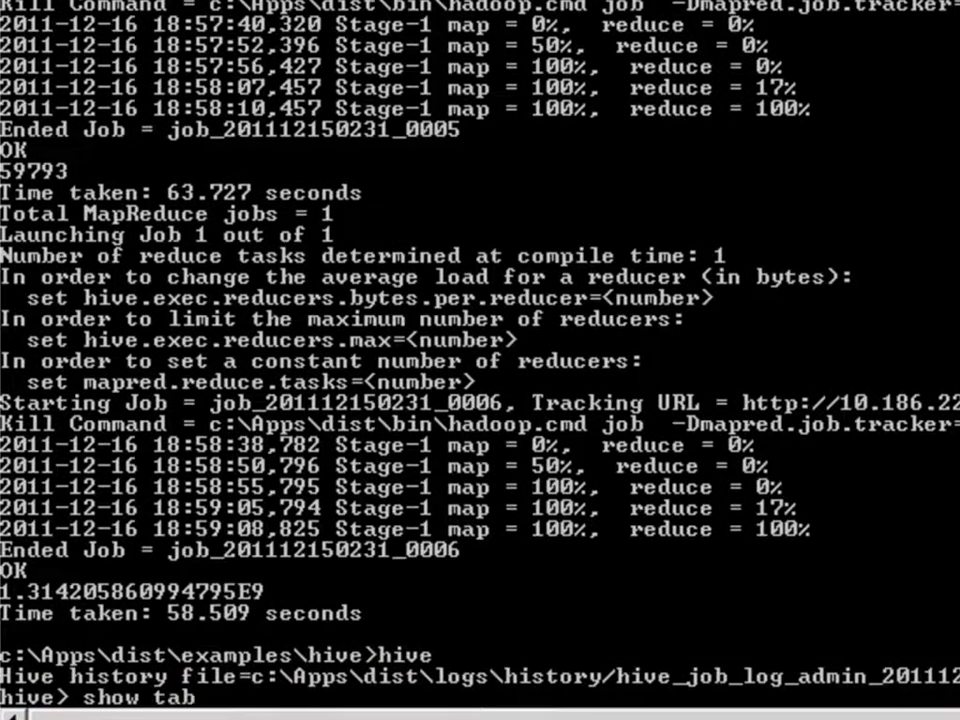
type("les;")
key("Return")
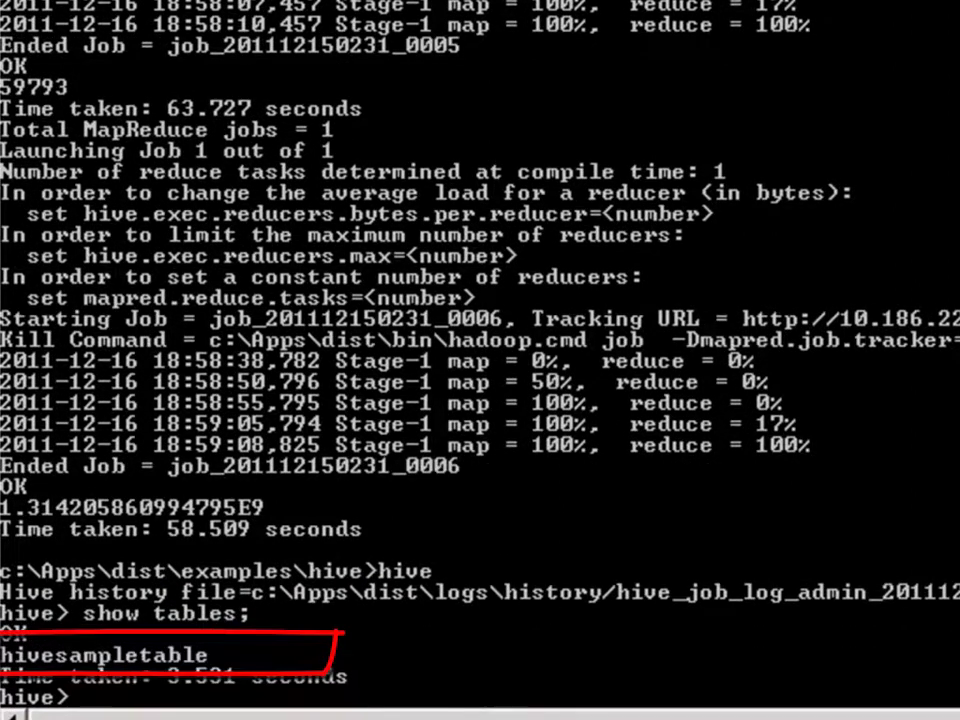
type("select * from hive")
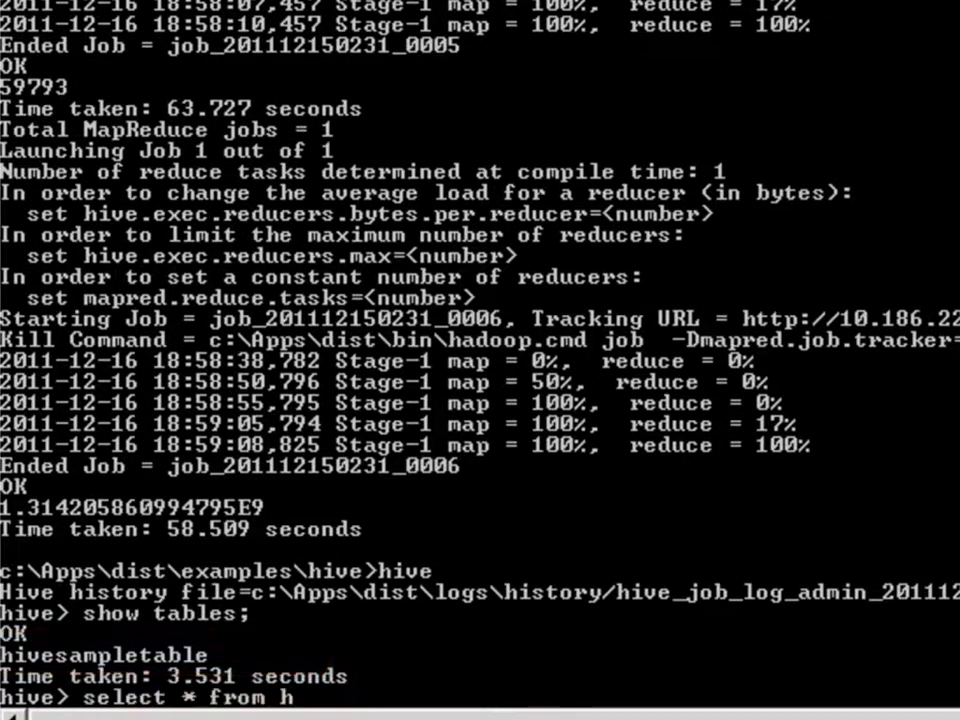
type("sampletable limit 15;")
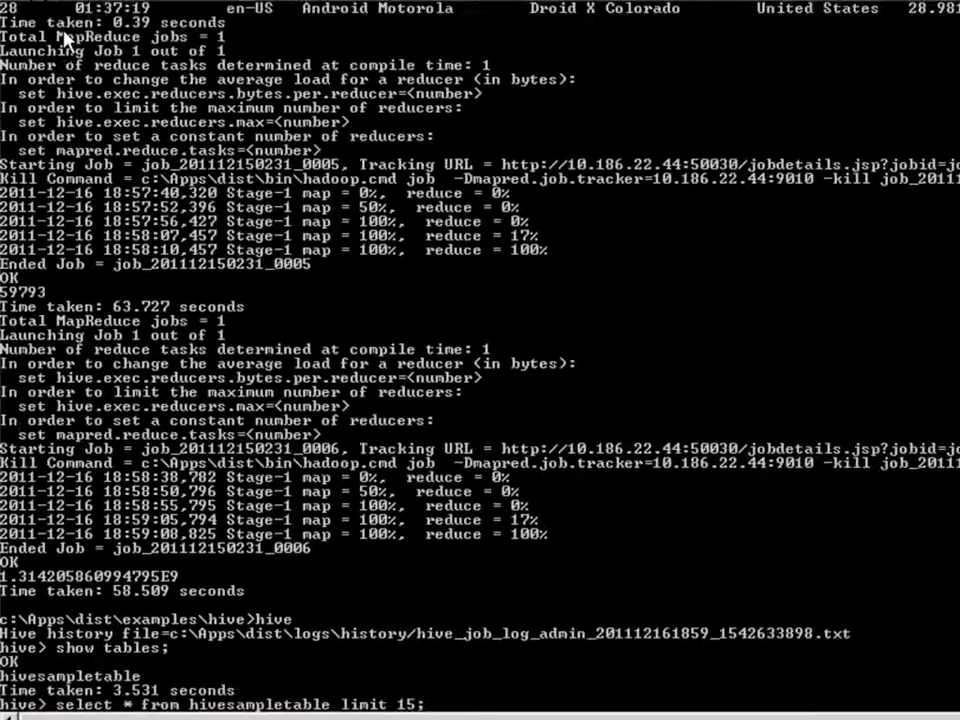
key("Return")
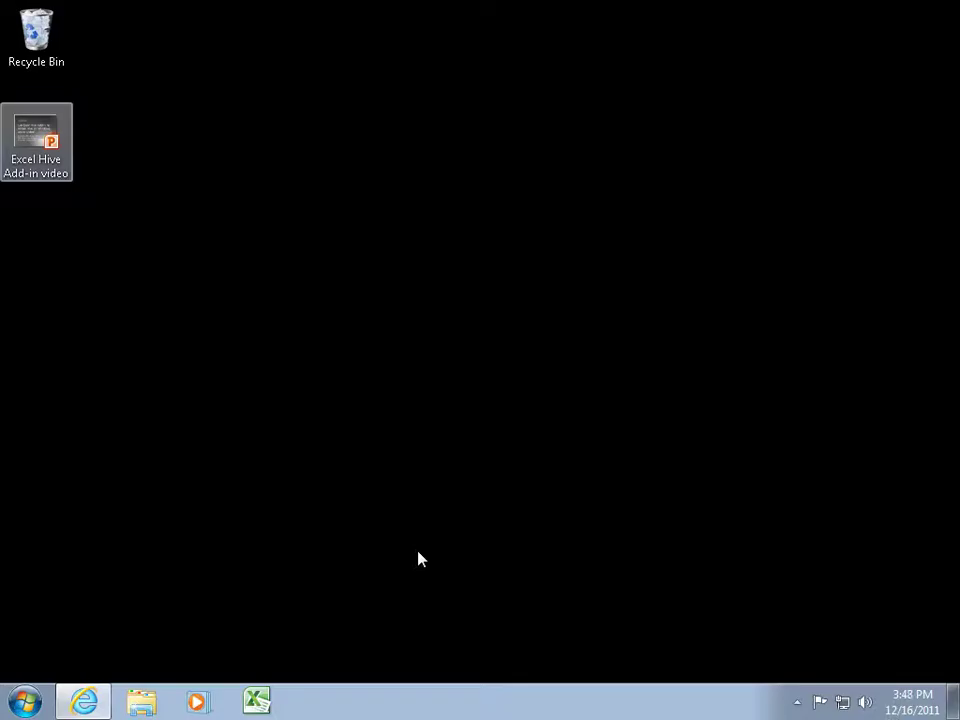
Start Excel with a blank Book1 workbook and show the Data ribbon
left_click(257, 702)
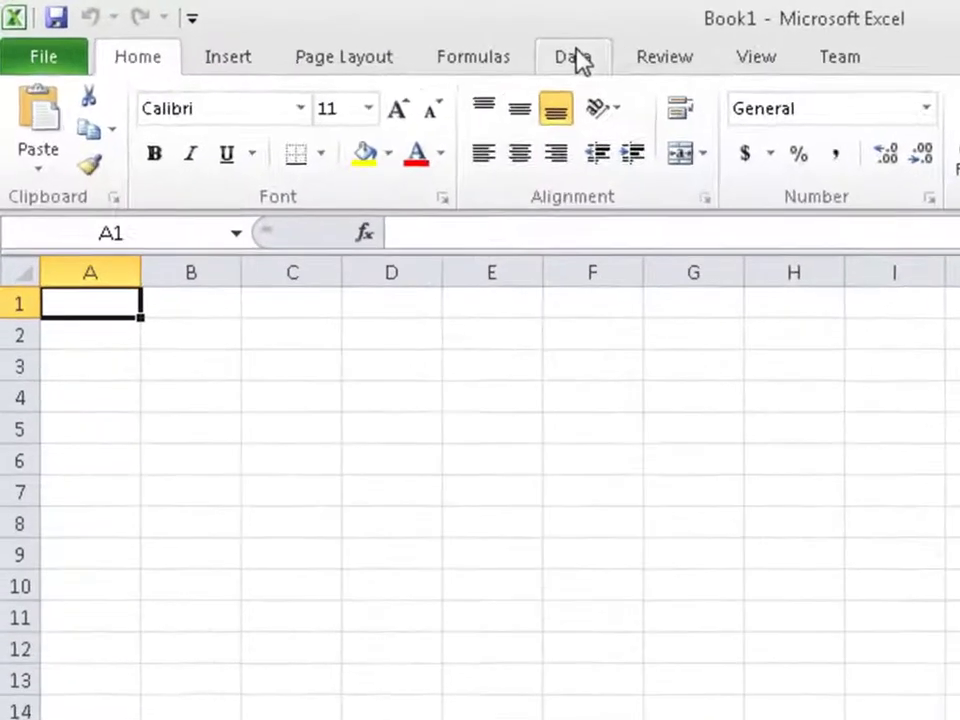
left_click(345, 34)
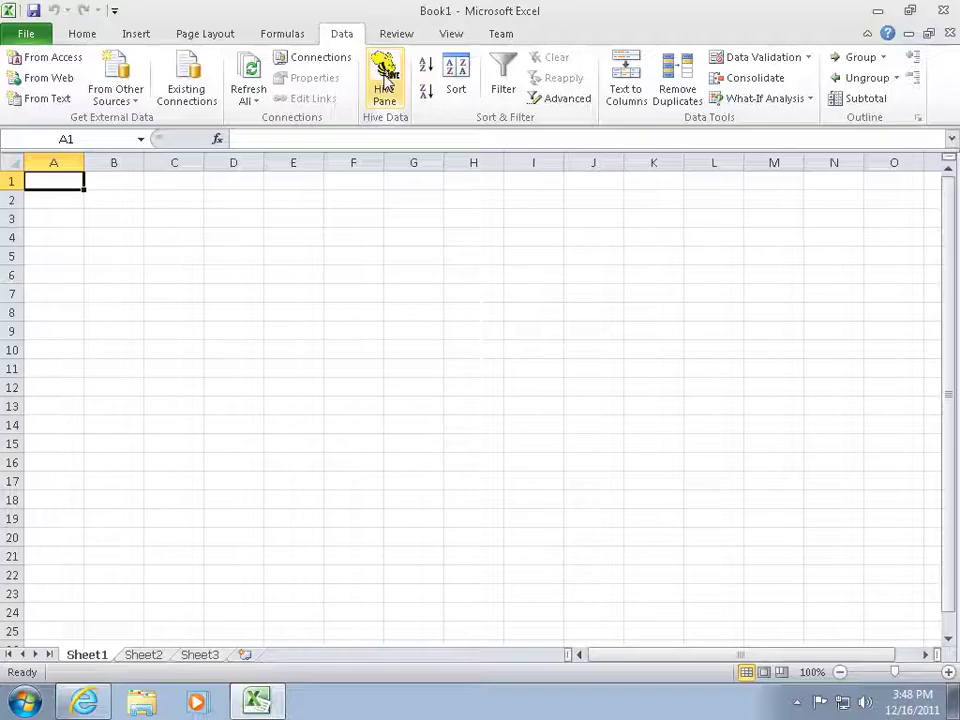
Open the Hive Query pane and check the Hive Connection list, which is empty
left_click(384, 82)
left_click(739, 231)
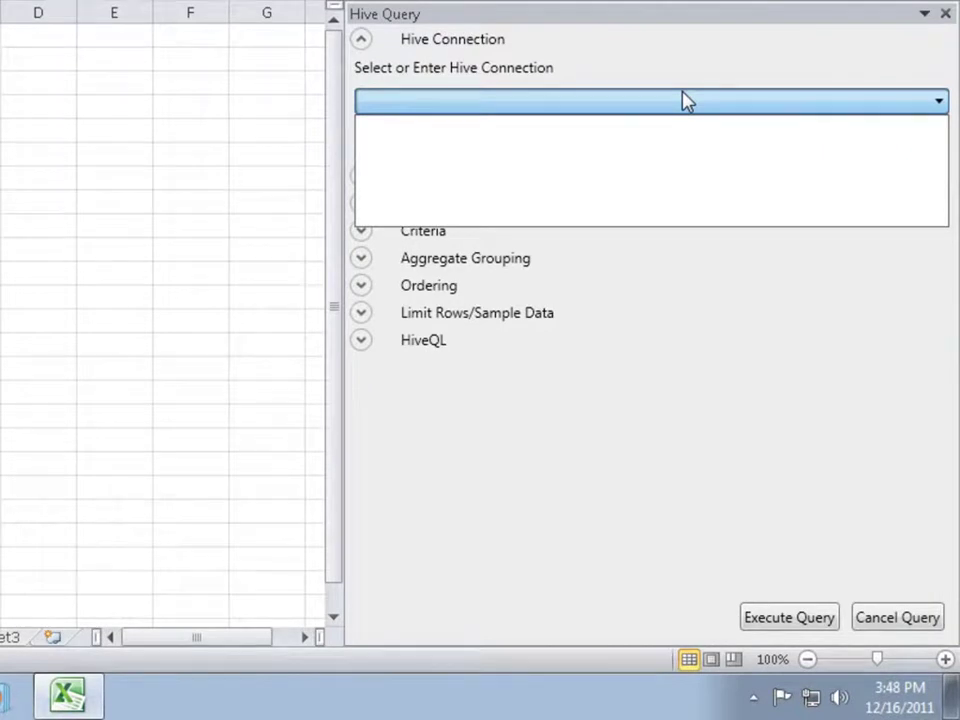
Create a new connection described as 'Hive on Azure' with host hadooop.cloudapp.net
left_click(709, 289)
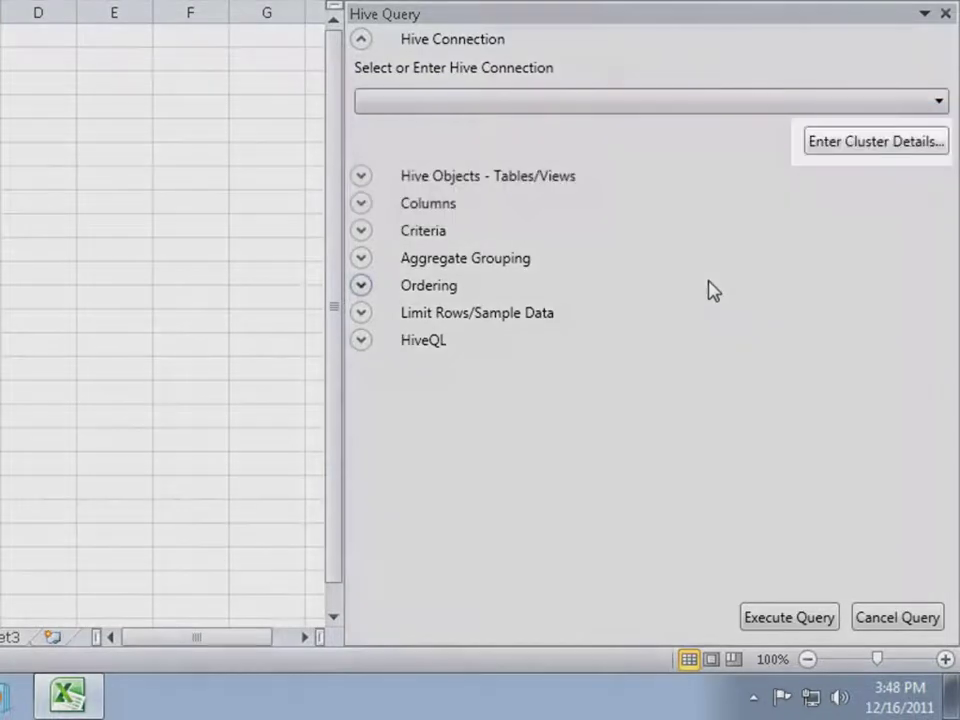
left_click(830, 150)
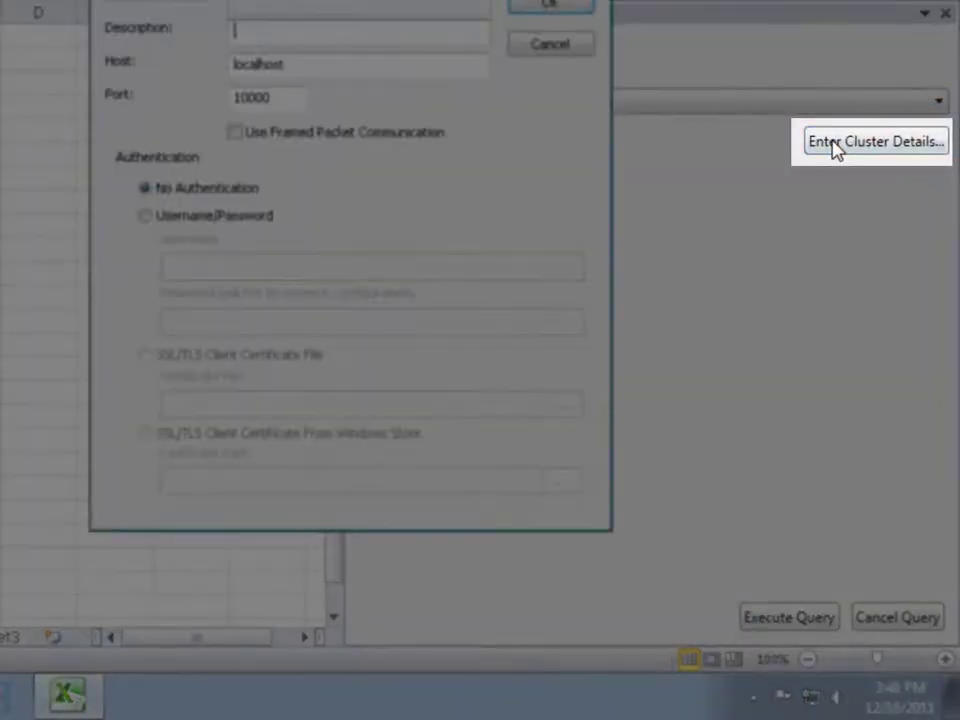
type("Hive on Azure")
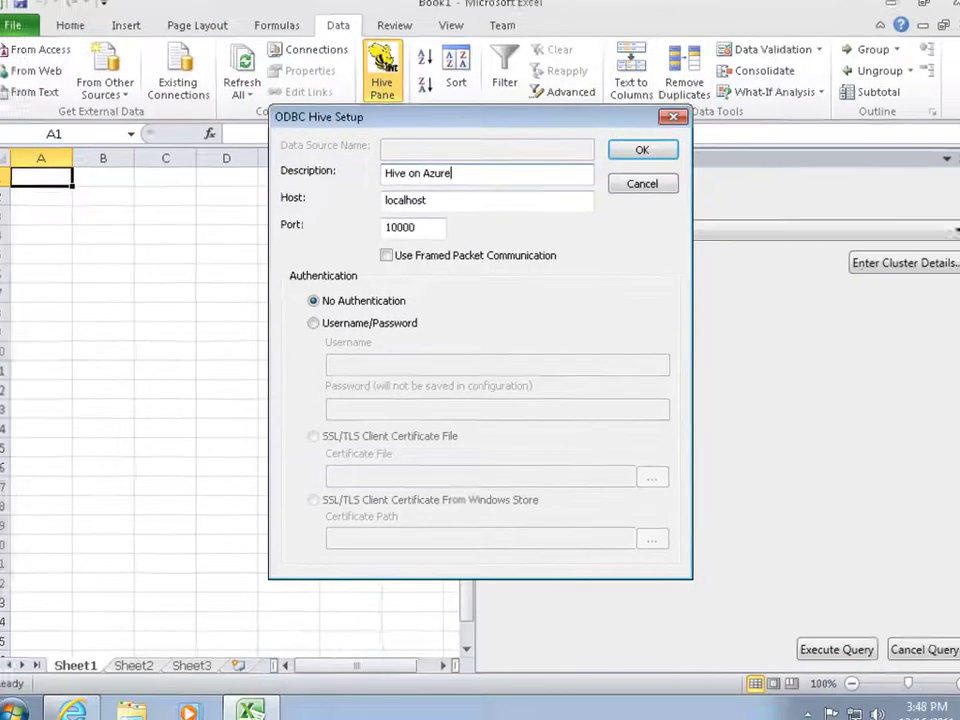
left_click(72, 710)
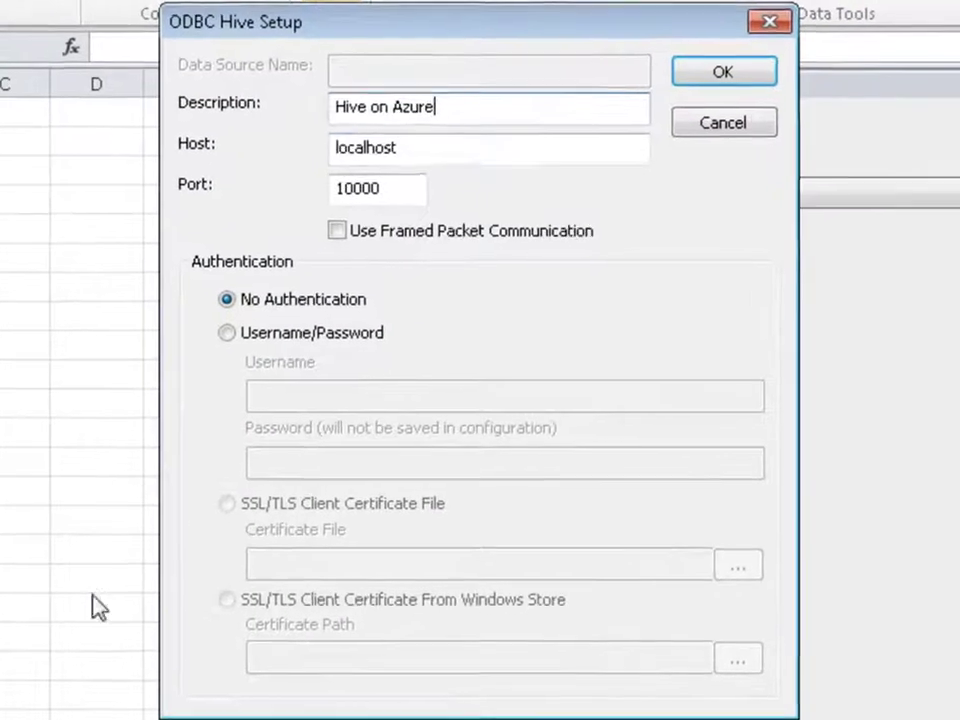
left_click(407, 146)
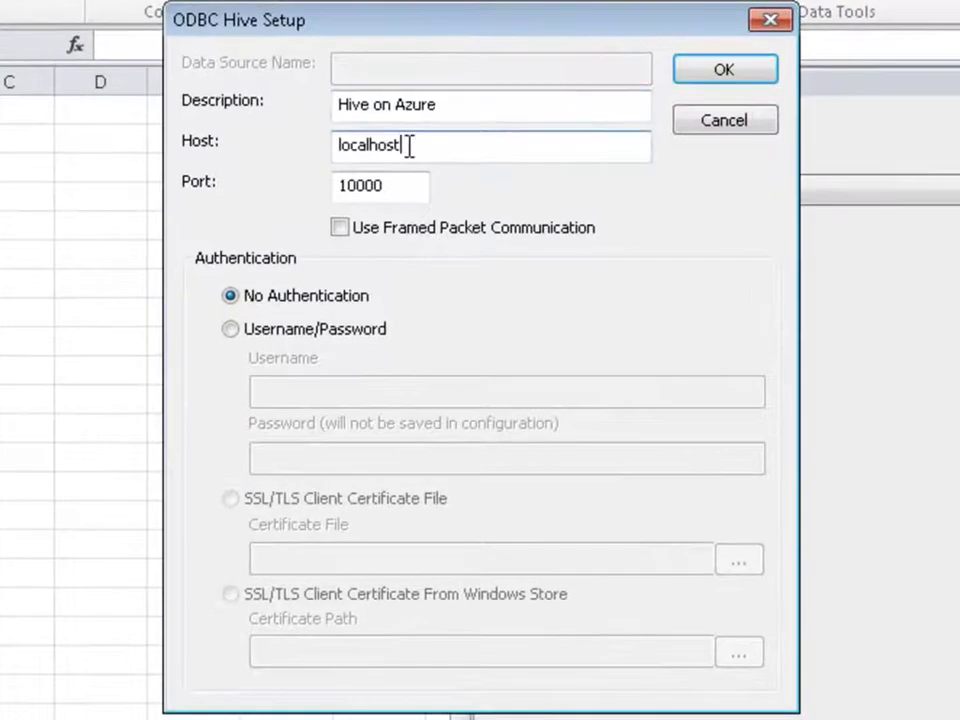
key("BackSpace")
key("BackSpace")
key("BackSpace")
key("BackSpace")
key("BackSpace")
key("BackSpace")
key("BackSpace")
key("BackSpace")
key("BackSpace")
type("hadooop.cloudapp.net")
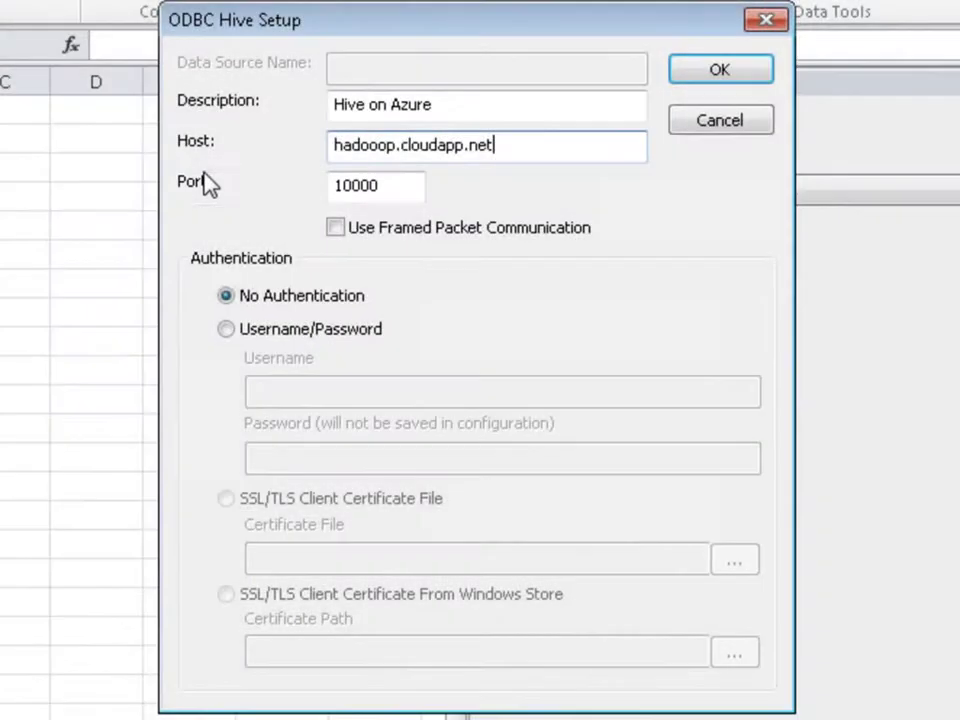
Use Username/Password authentication, enter the account credentials, and accept the connection
left_click(228, 330)
key("Tab")
type("admin")
key("Tab")
type("*********")
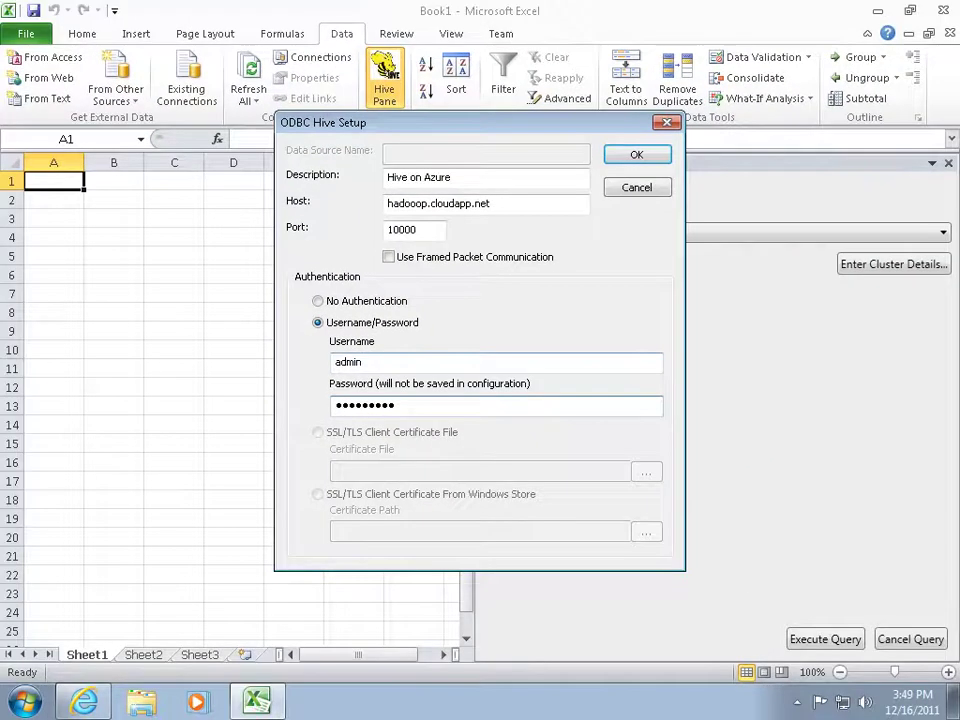
key("Return")
left_click(535, 339)
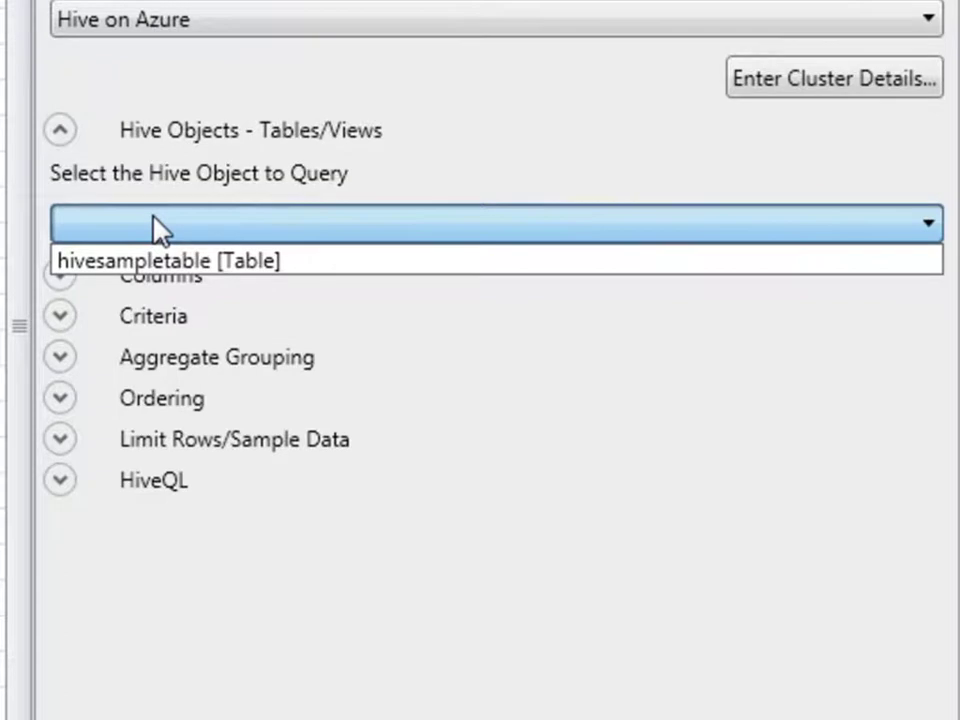
Select hivesampletable as the Hive object and show the HiveQL query section
left_click(186, 262)
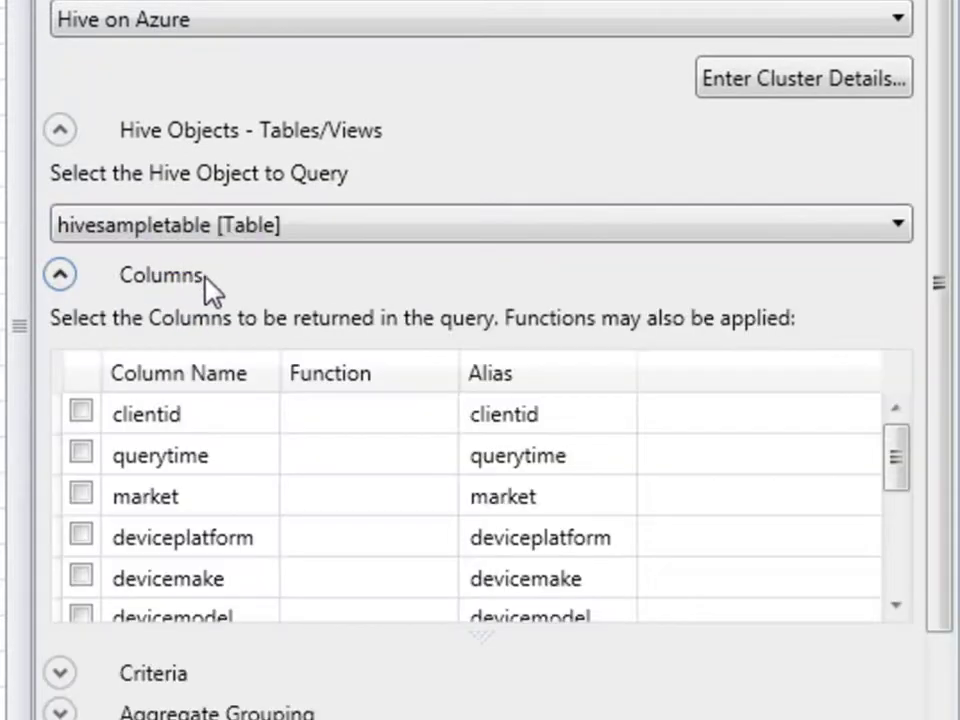
left_click_drag(898, 476, 893, 573)
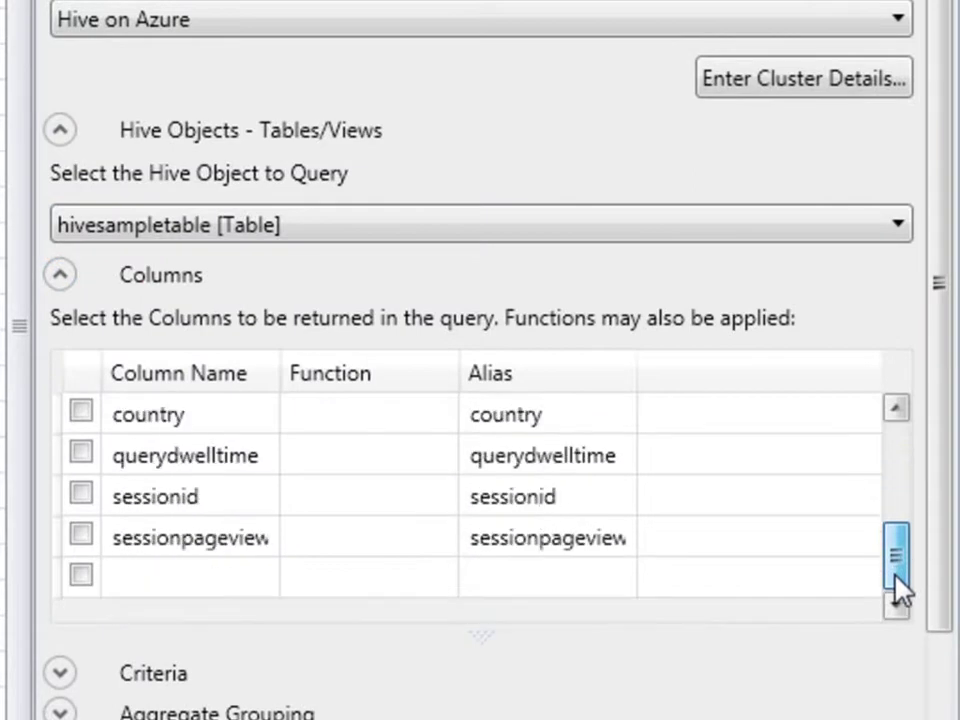
left_click(949, 606)
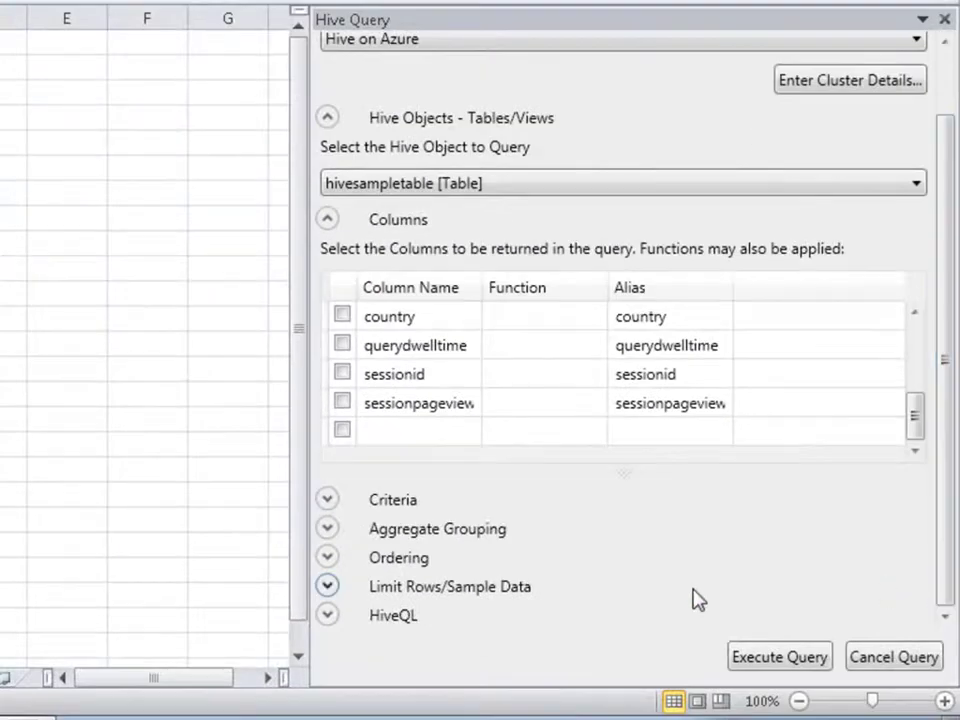
left_click(330, 615)
left_click(944, 600)
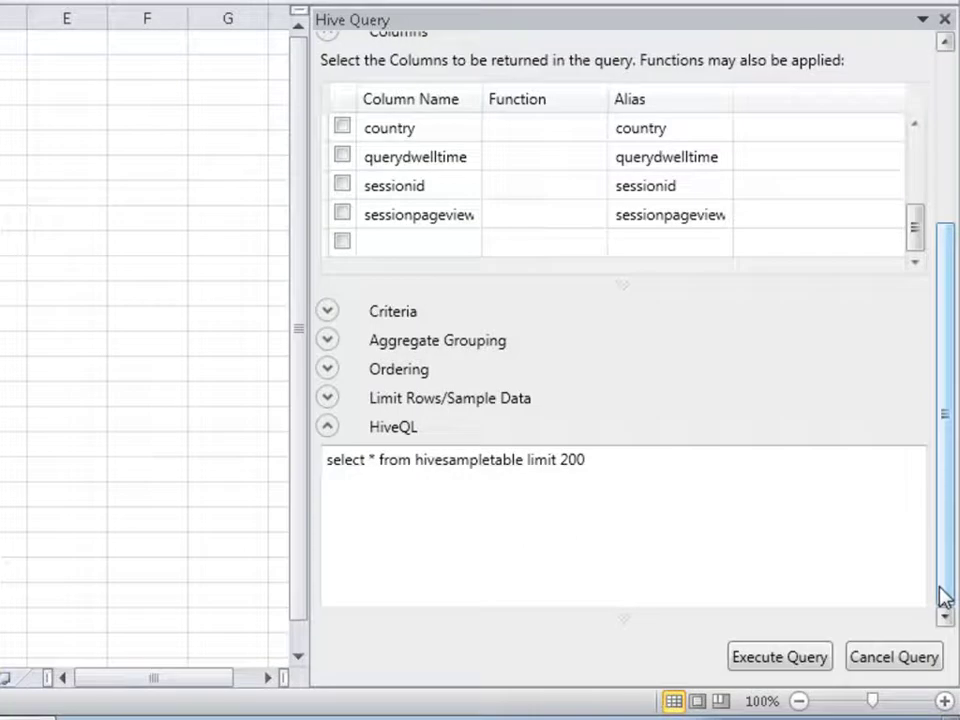
Add the criterion state == 'Texas' and execute the query
left_click(328, 312)
left_click(431, 408)
left_click(448, 557)
left_click(560, 412)
left_click(632, 409)
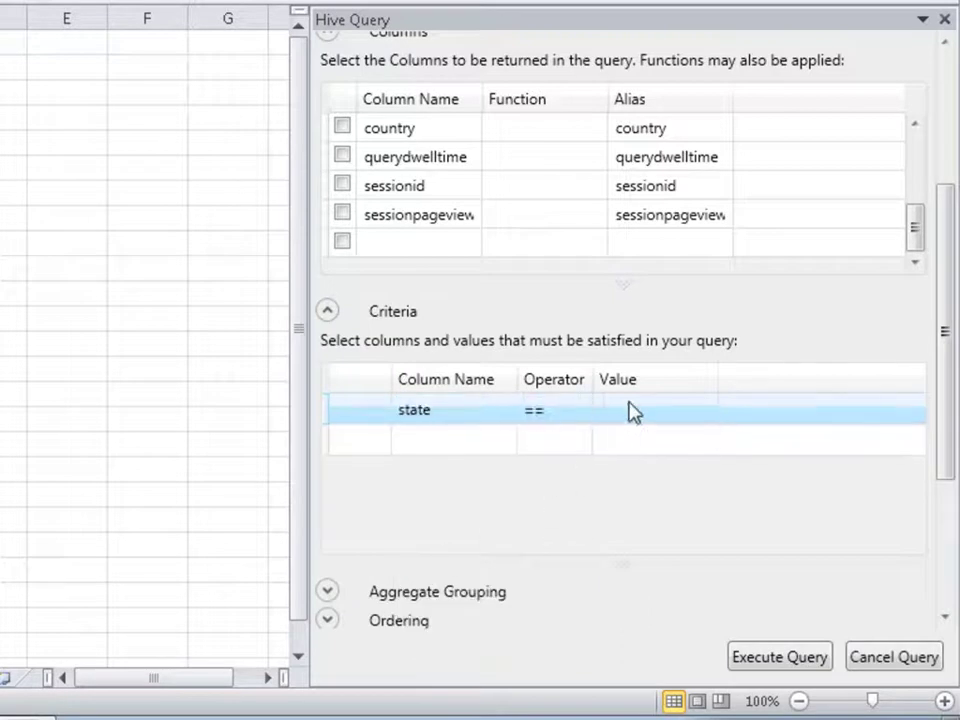
type("'Texas'")
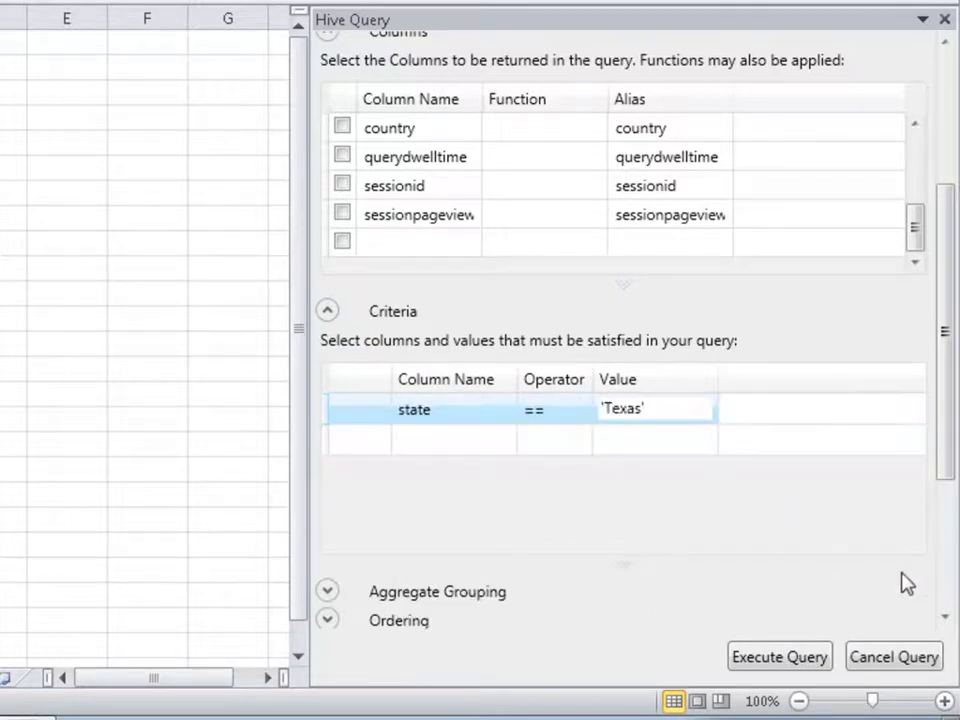
left_click(945, 606)
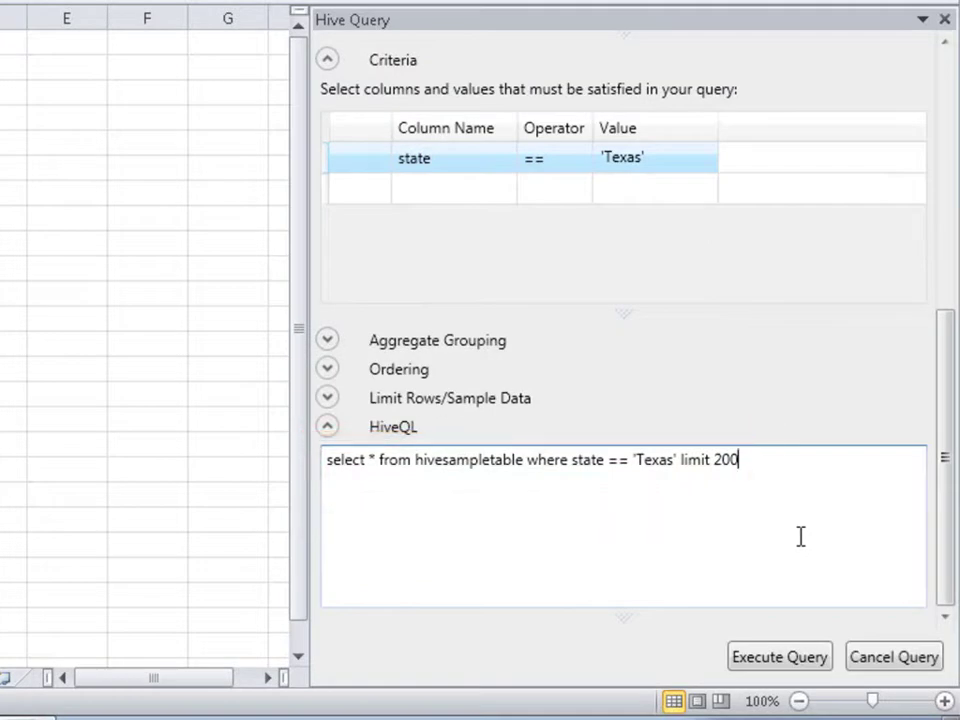
left_click(788, 668)
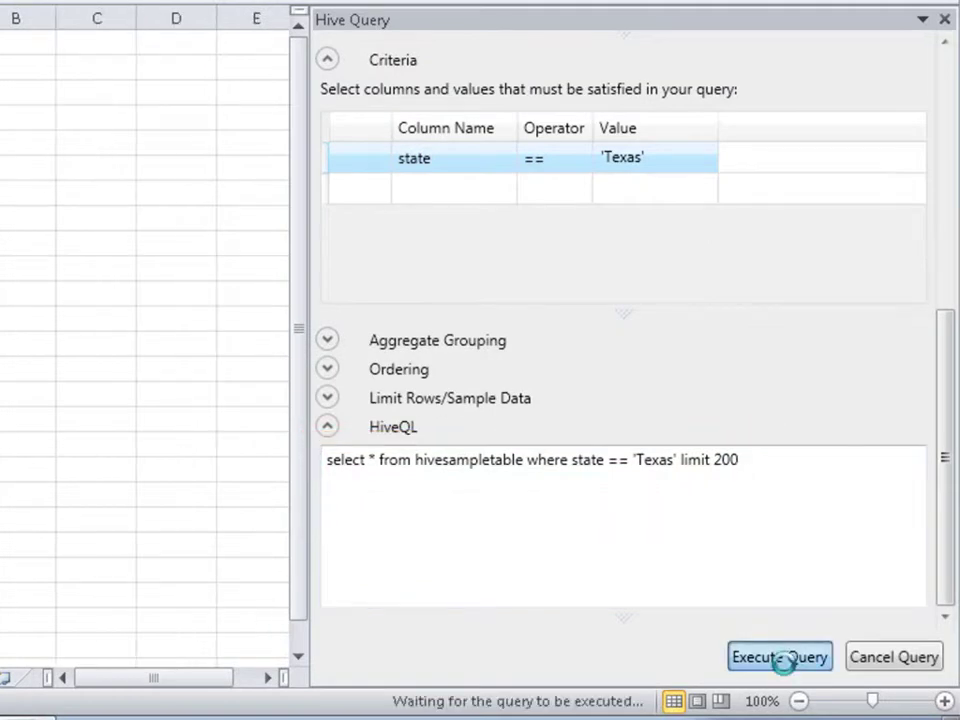